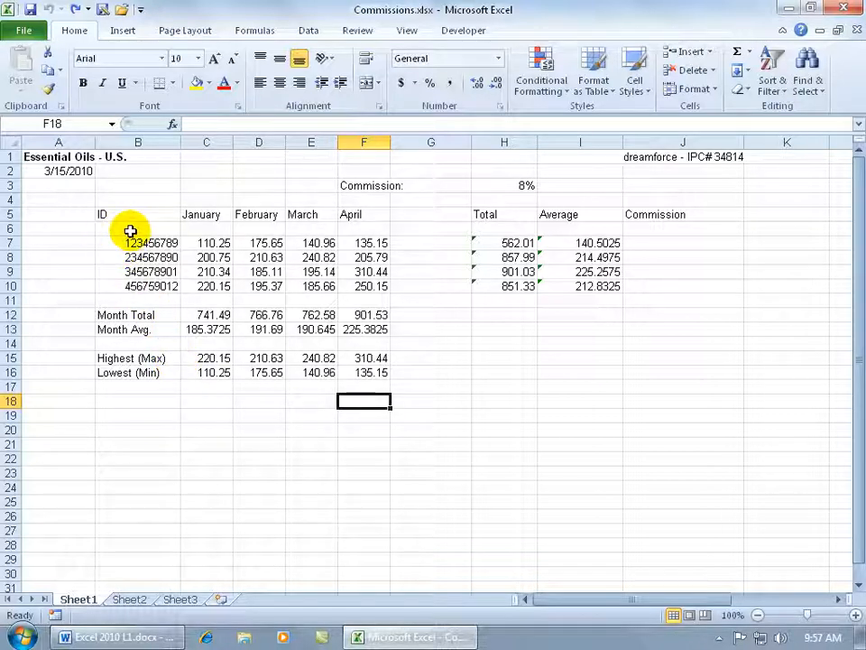
# Step: Set the font size to 11 for heading row 5, the four summary labels in B12:B16 and the Commission label in F3
pyautogui.moveTo(118, 214); pyautogui.dragTo(663, 215)
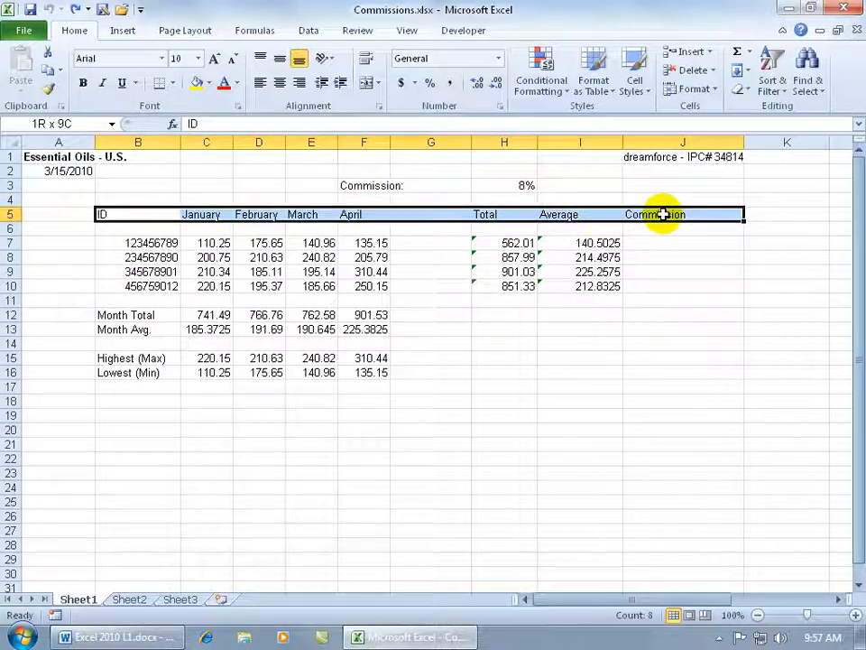
pyautogui.click(12, 214)
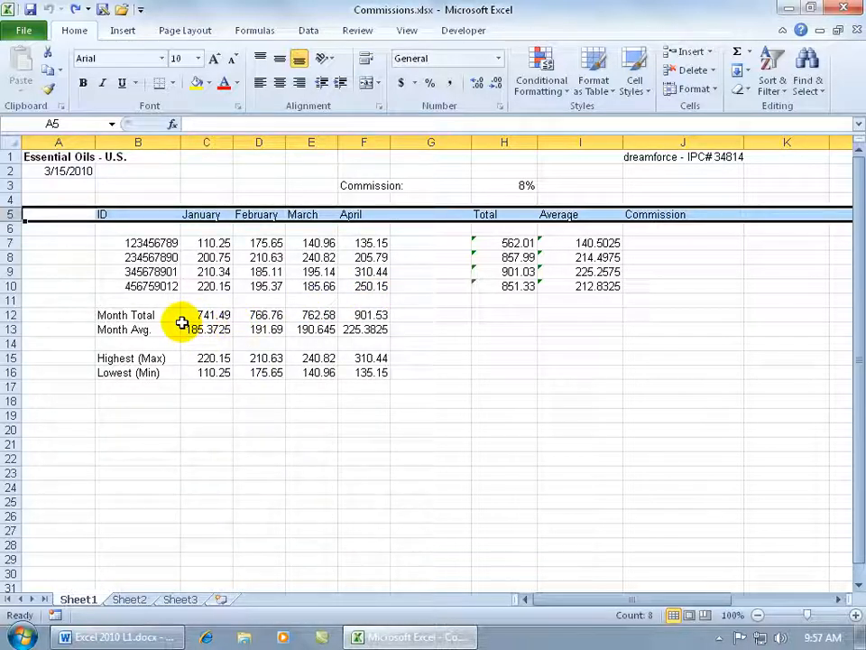
pyautogui.moveTo(168, 314); pyautogui.dragTo(155, 373)
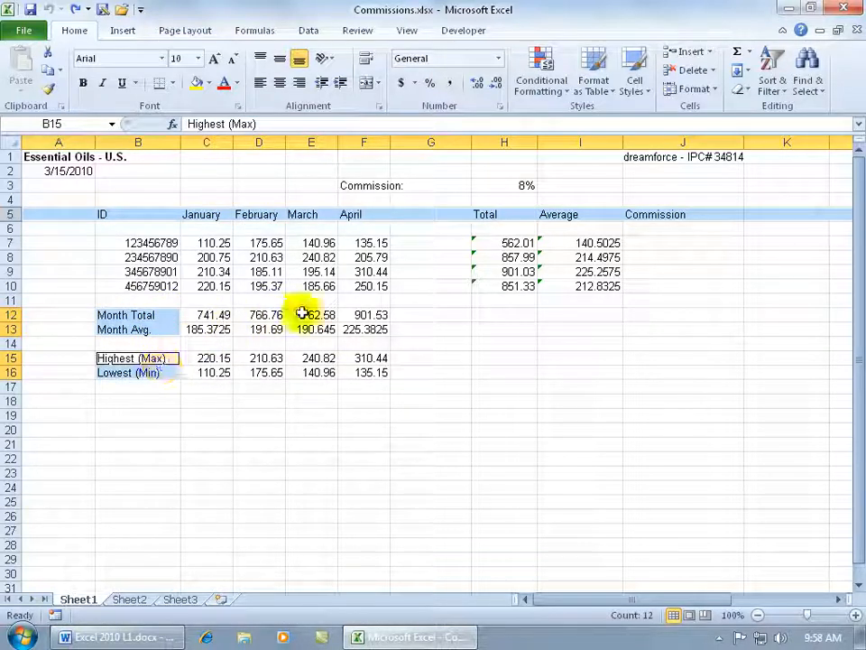
pyautogui.keyDown('ctrl'); pyautogui.click(372, 187); pyautogui.keyUp('ctrl')
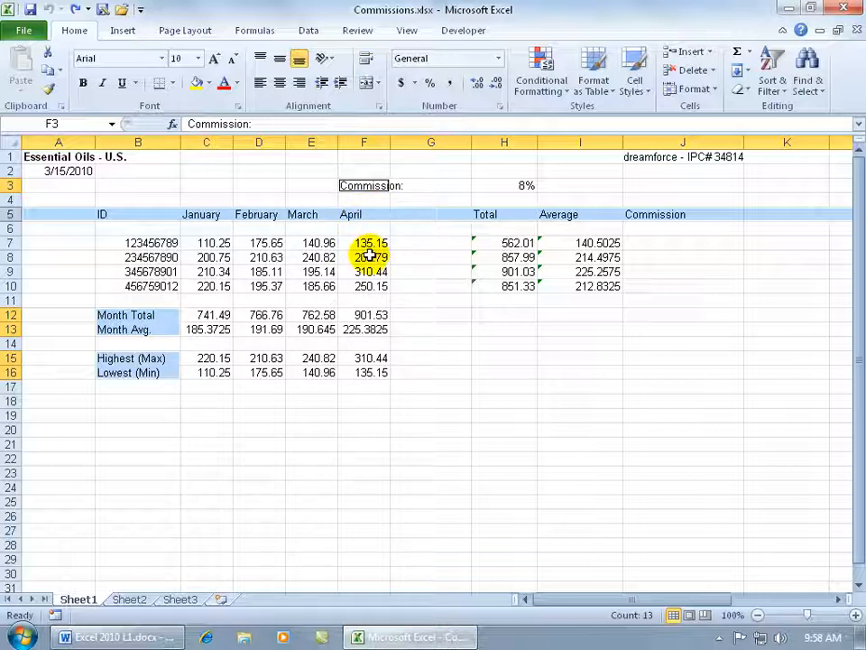
pyautogui.rightClick(302, 217)
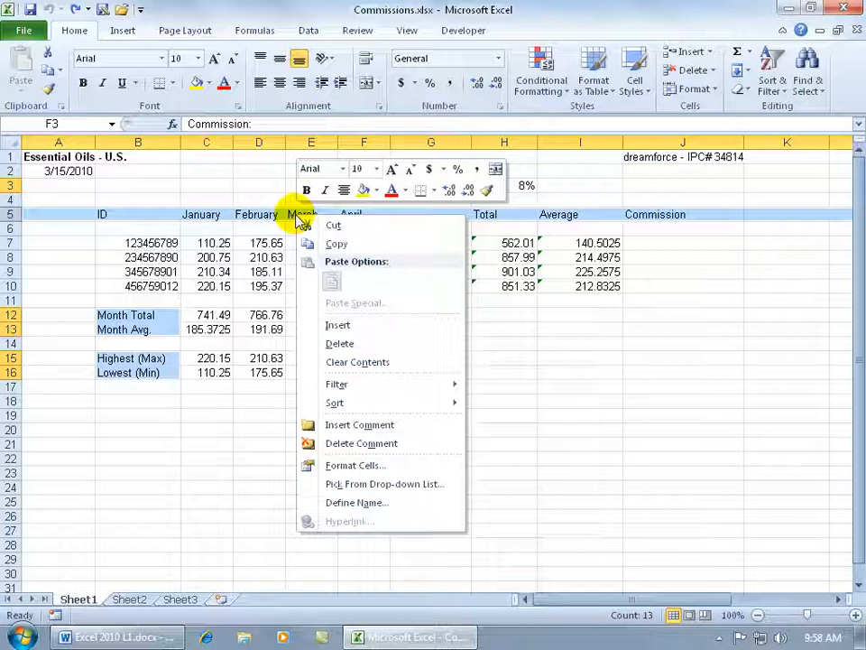
pyautogui.click(361, 169)
pyautogui.click(375, 168)
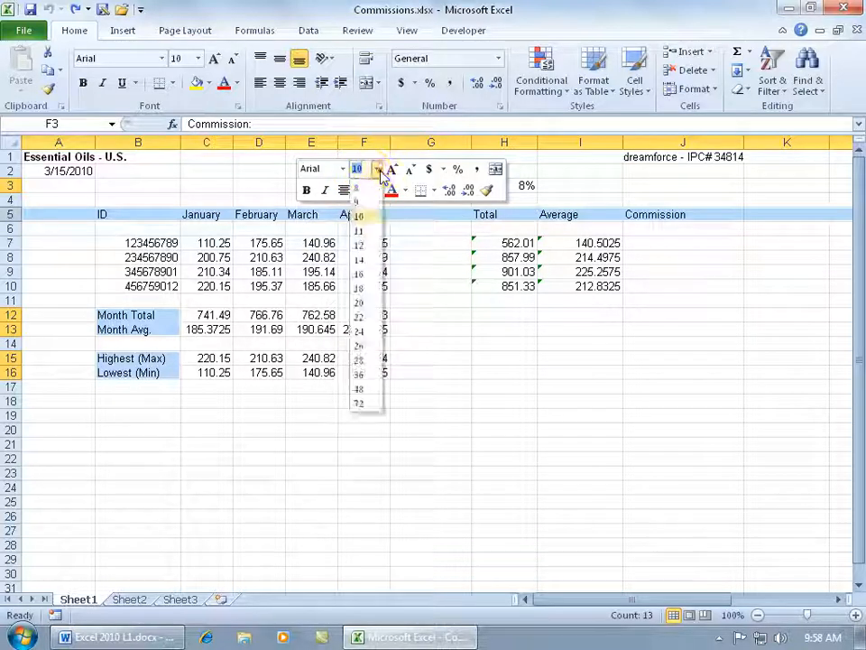
pyautogui.click(365, 232)
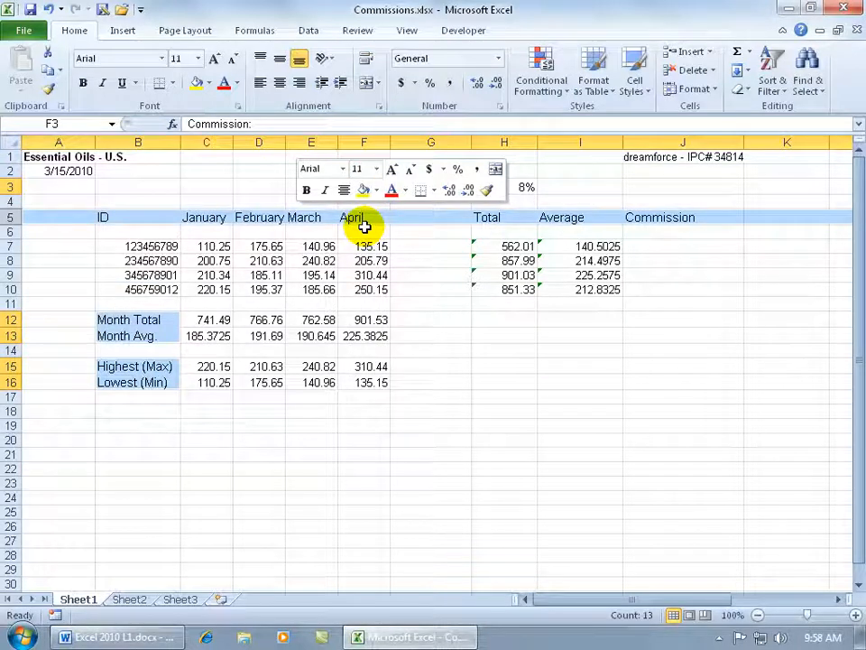
pyautogui.click(216, 187)
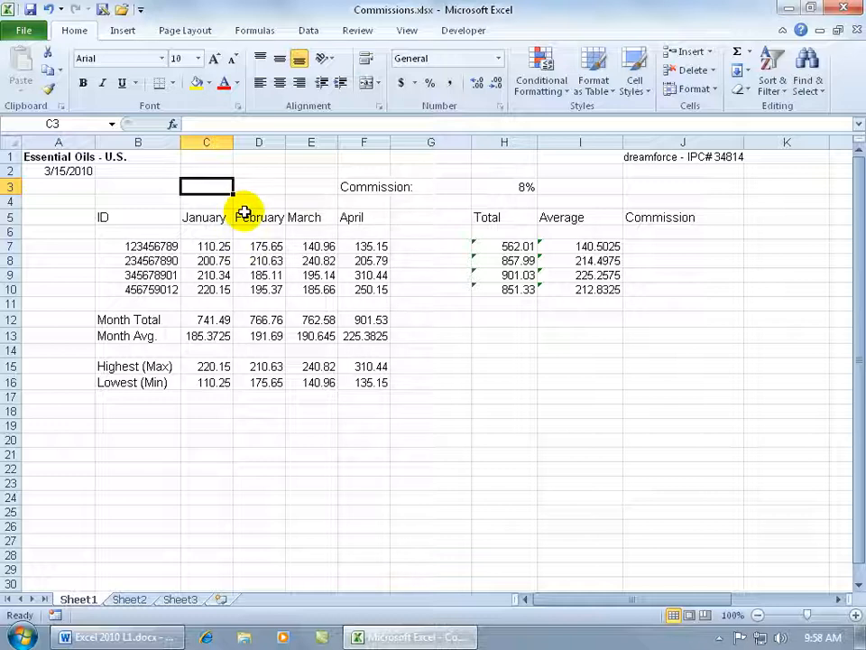
# Step: Set the font size of row 5, the Commission label in F3 and the summary labels in column B to 10
pyautogui.click(6, 218)
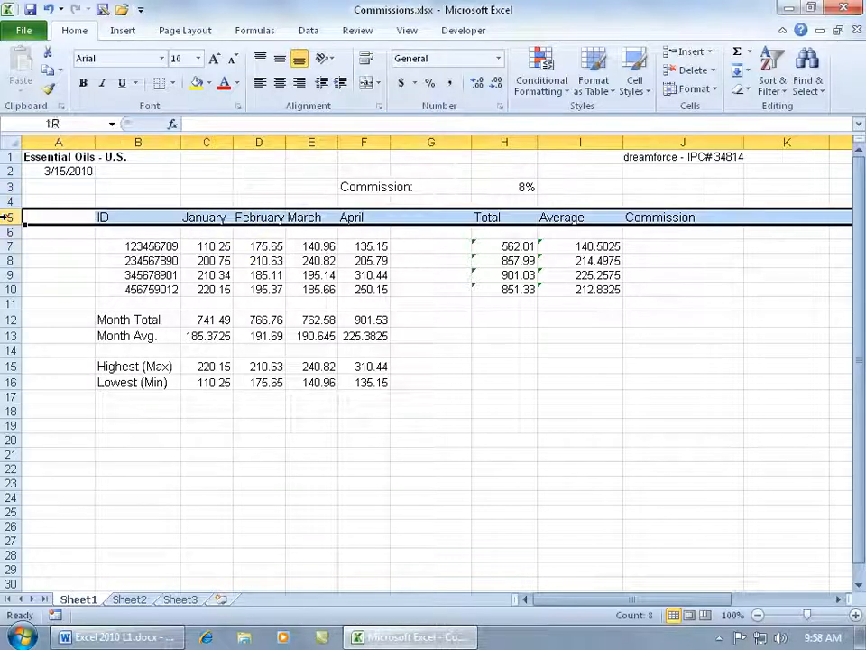
pyautogui.keyDown('ctrl'); pyautogui.click(379, 187); pyautogui.keyUp('ctrl')
pyautogui.keyDown('ctrl'); pyautogui.click(140, 319); pyautogui.keyUp('ctrl')
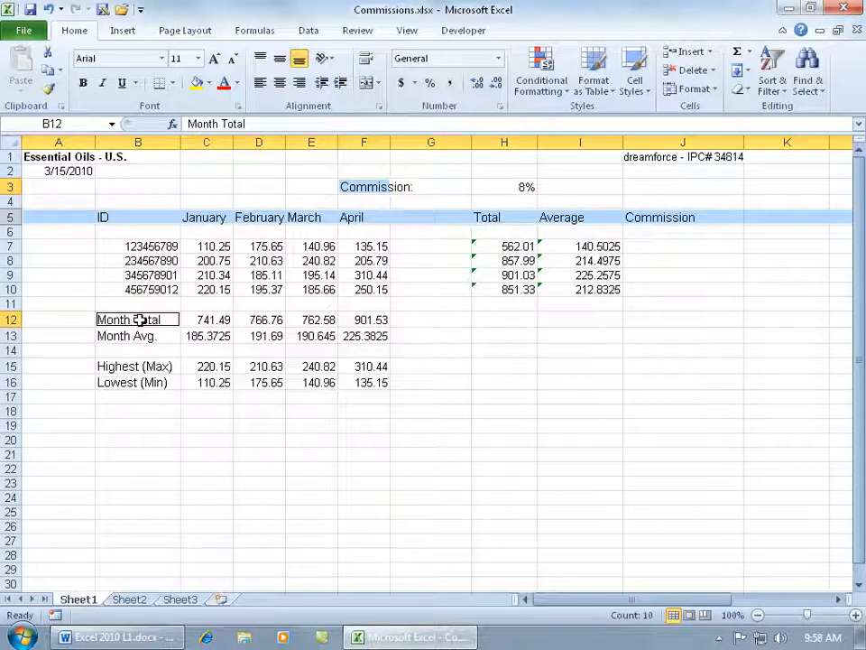
pyautogui.moveTo(140, 320); pyautogui.dragTo(140, 382)
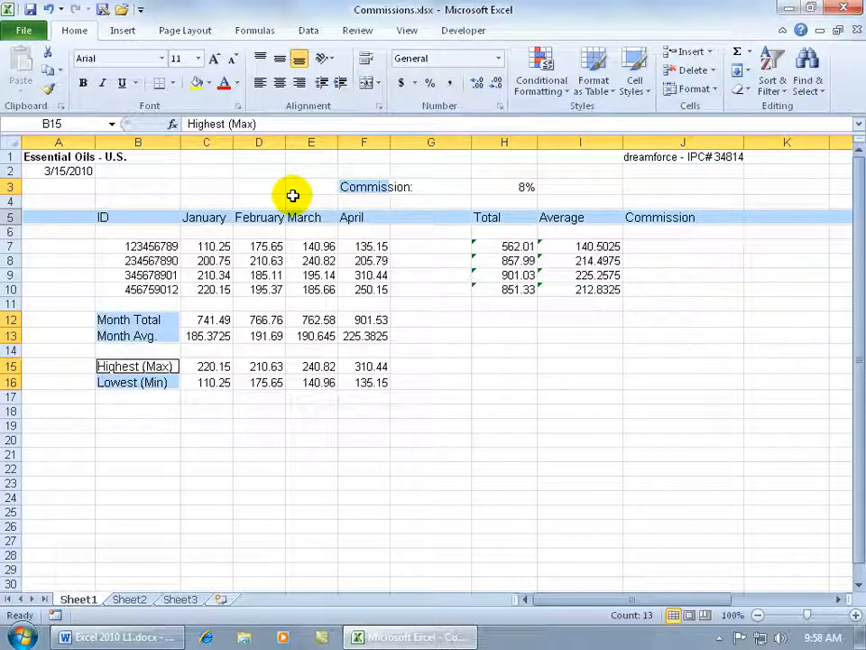
pyautogui.click(198, 57)
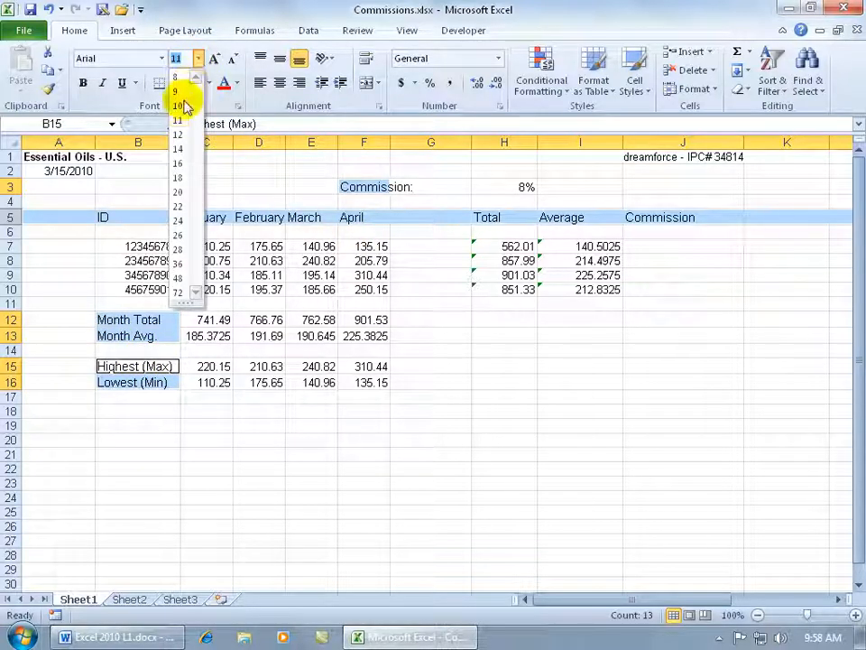
pyautogui.click(180, 106)
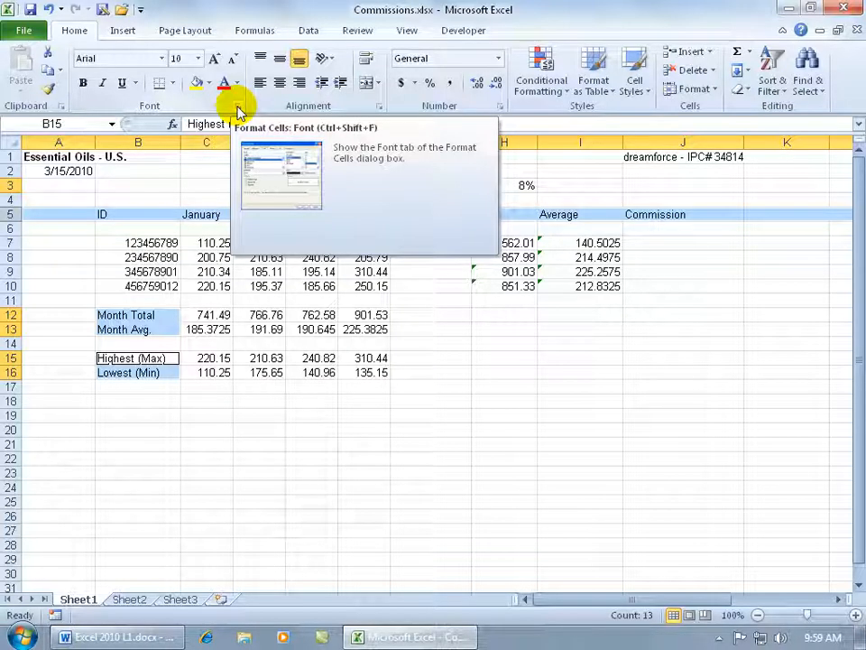
# Step: Review the full font settings for the selected headings and labels, close them without changes and clear the selection
pyautogui.click(238, 108)
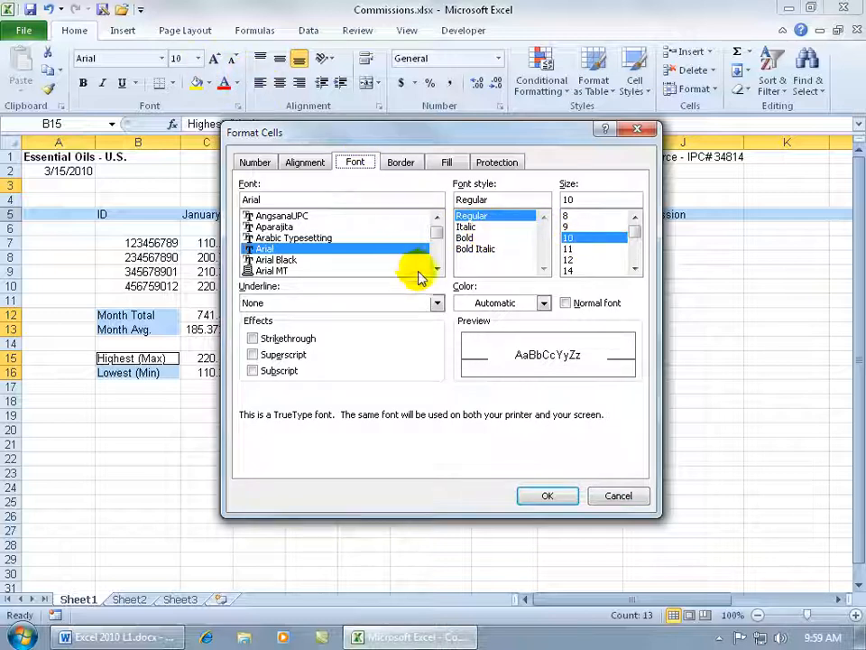
pyautogui.click(616, 497)
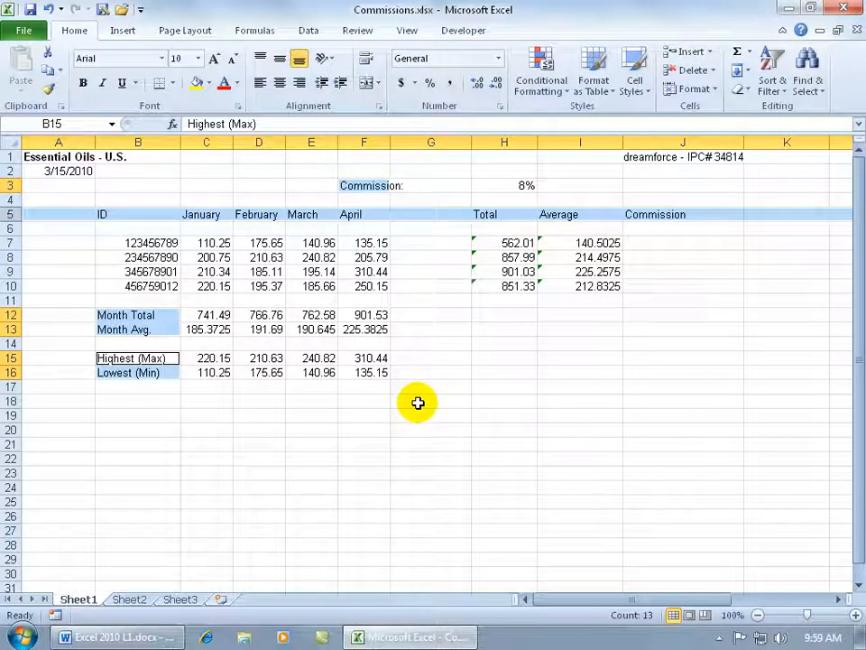
pyautogui.click(418, 402)
# Step: Select the separate ranges C7:E10 and H7:I10 together, and then clear the selection
pyautogui.moveTo(212, 243); pyautogui.dragTo(312, 286)
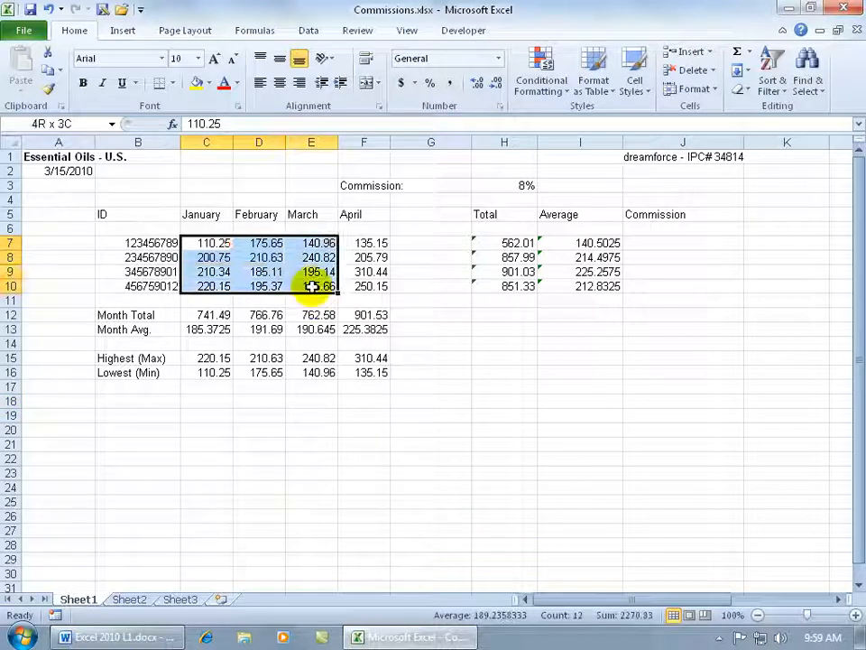
pyautogui.moveTo(489, 244)
pyautogui.keyDown('ctrl'); pyautogui.mouseDown()
pyautogui.moveTo(521, 268)
pyautogui.moveTo(587, 292)
pyautogui.mouseUp(); pyautogui.keyUp('ctrl')
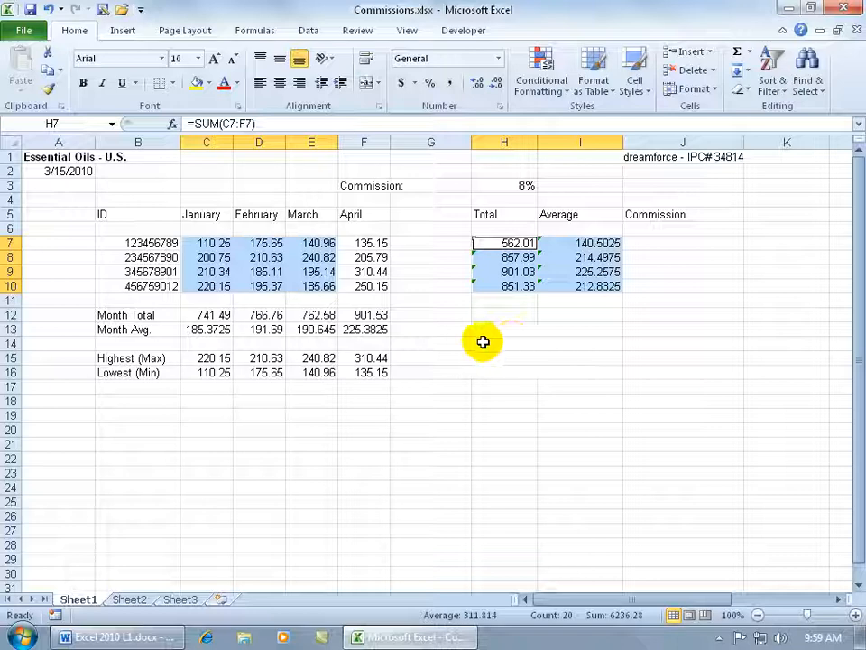
pyautogui.click(483, 402)
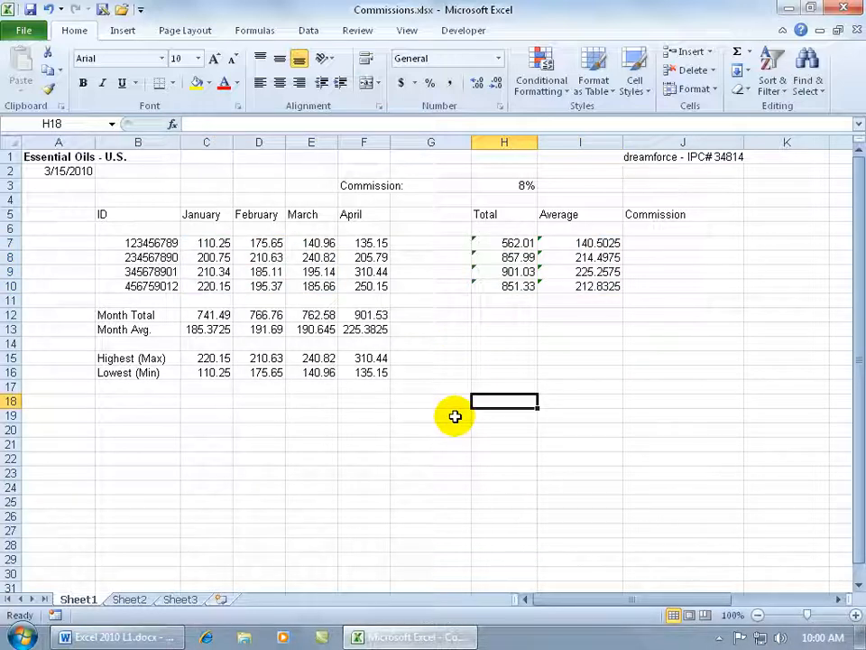
# Step: Select the whole worksheet starting from a blank cell, then only the contiguous data block B7:F10 starting from a cell inside it
pyautogui.hotkey('ctrl', 'a')
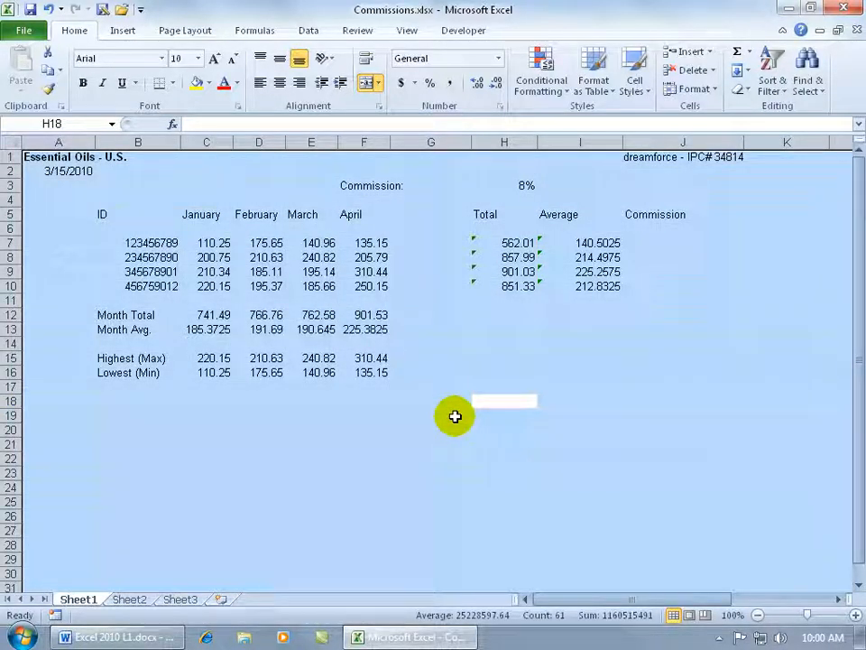
pyautogui.click(263, 257)
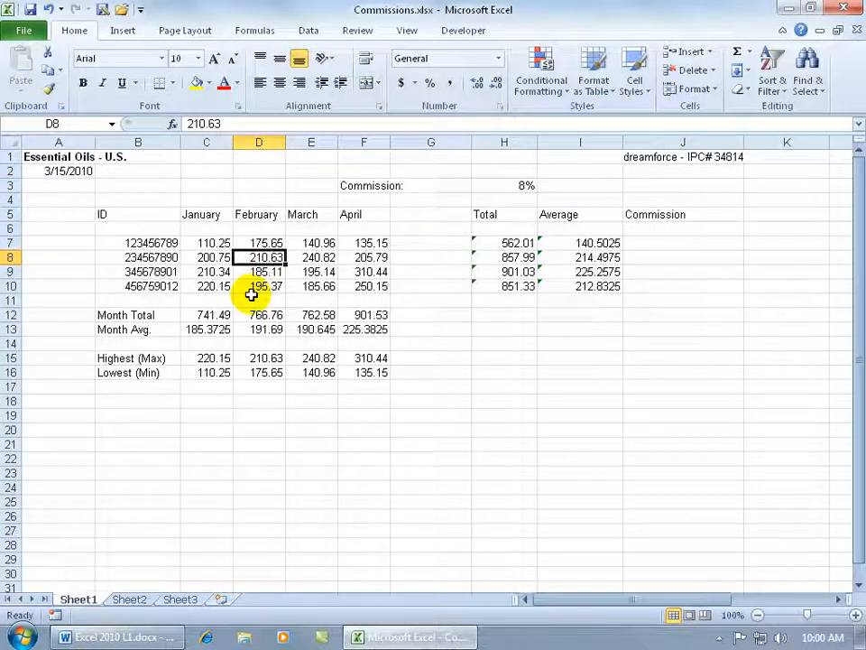
pyautogui.hotkey('ctrl', 'a')
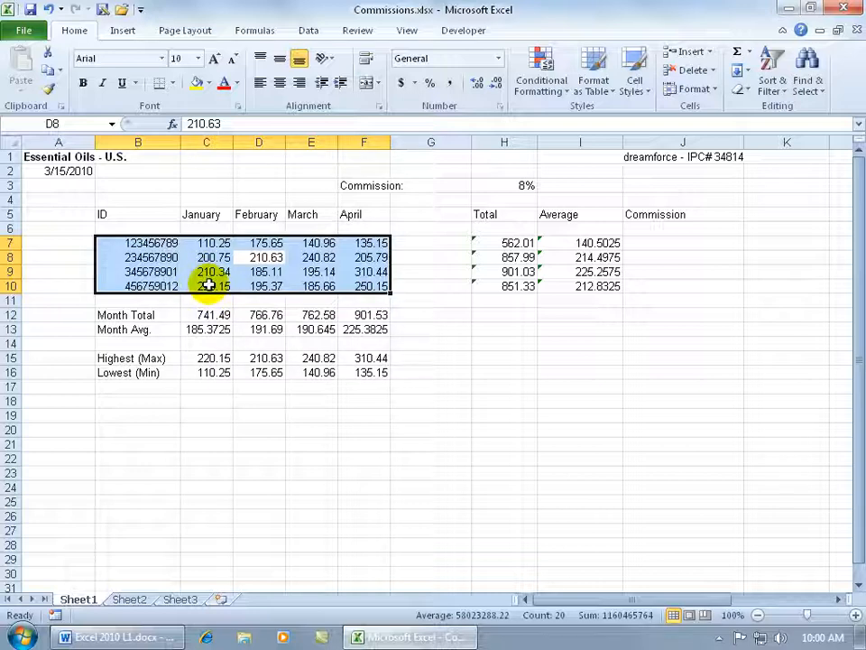
pyautogui.moveTo(133, 242); pyautogui.dragTo(335, 286)
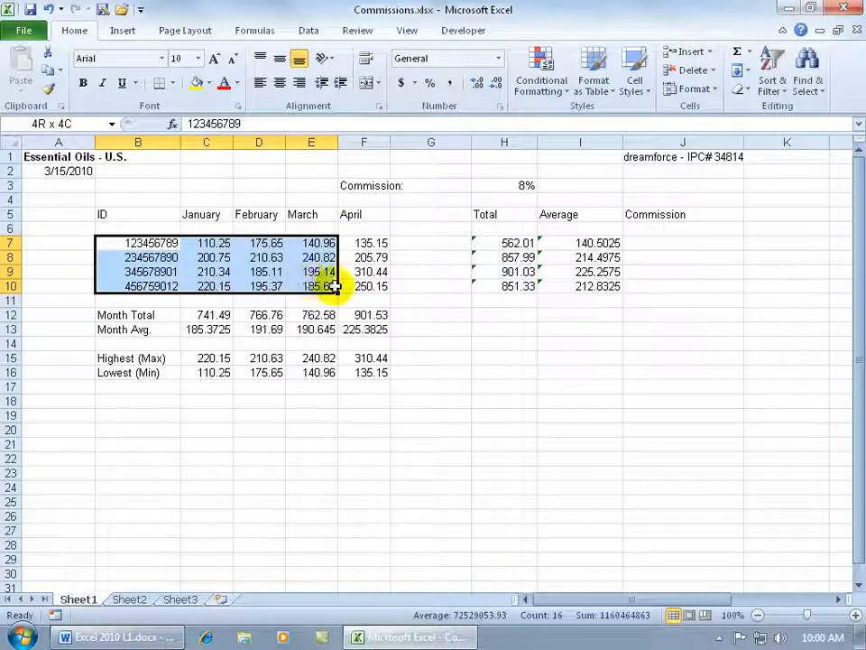
pyautogui.click(244, 271)
pyautogui.hotkey('ctrl', 'a')
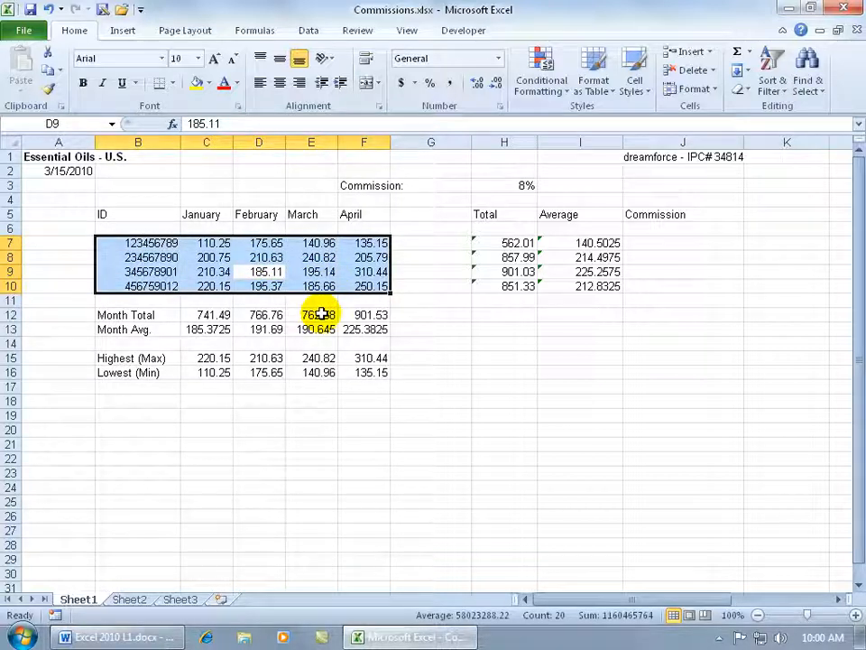
# Step: Apply the Verdana font to the entire worksheet
pyautogui.click(12, 143)
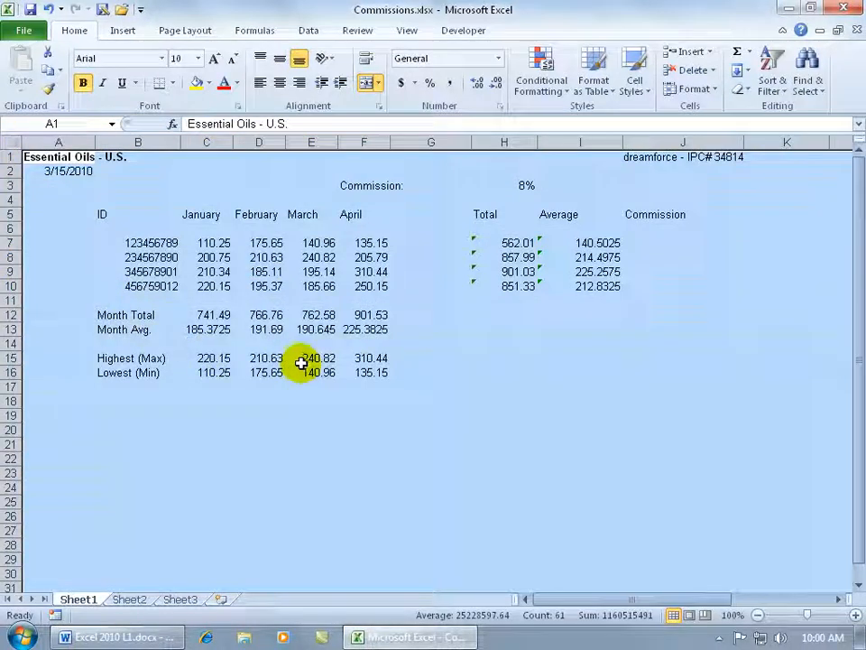
pyautogui.click(142, 58)
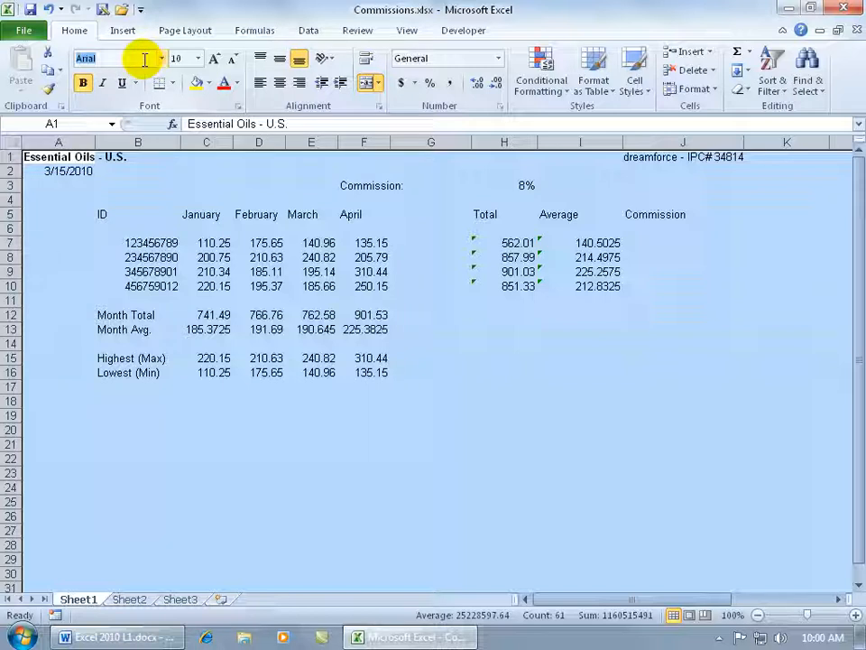
pyautogui.write('Verdana')
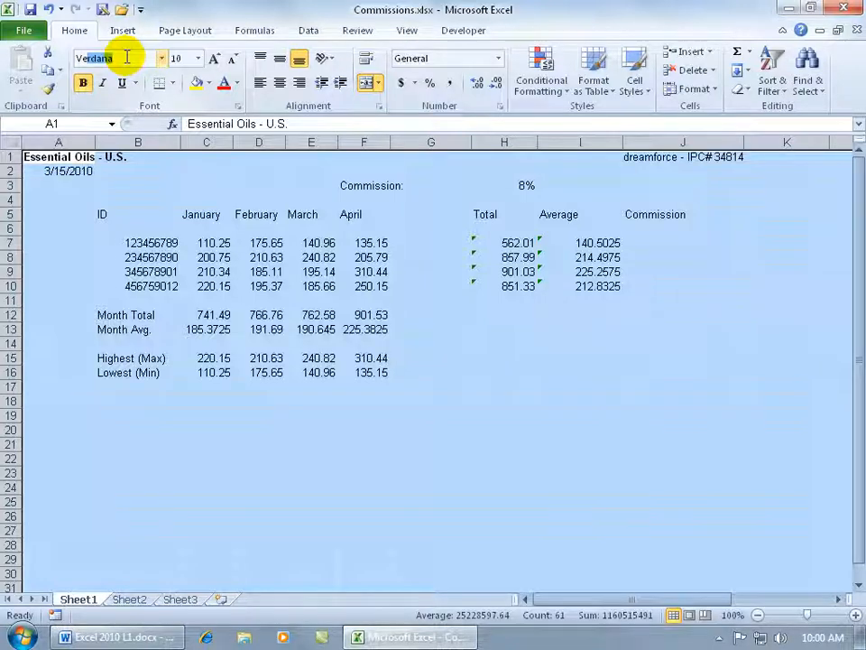
pyautogui.press('Return')
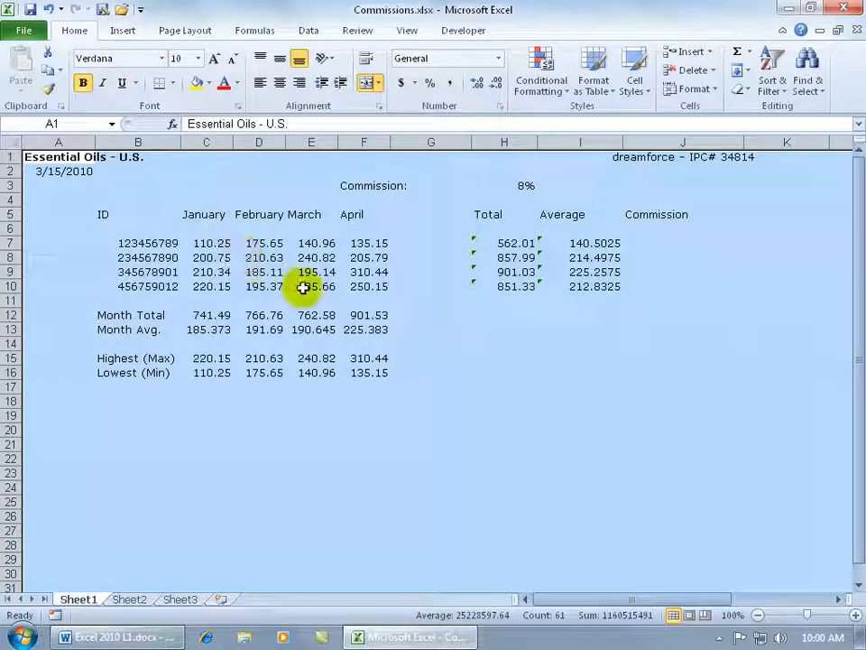
# Step: Change the font of the entire worksheet to Tahoma and deselect it
pyautogui.click(162, 58)
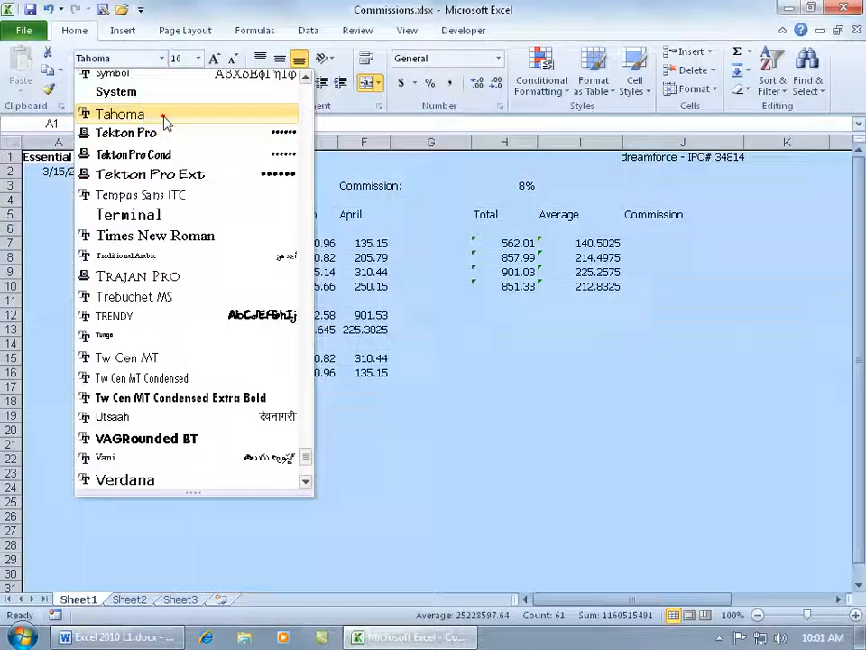
pyautogui.click(117, 116)
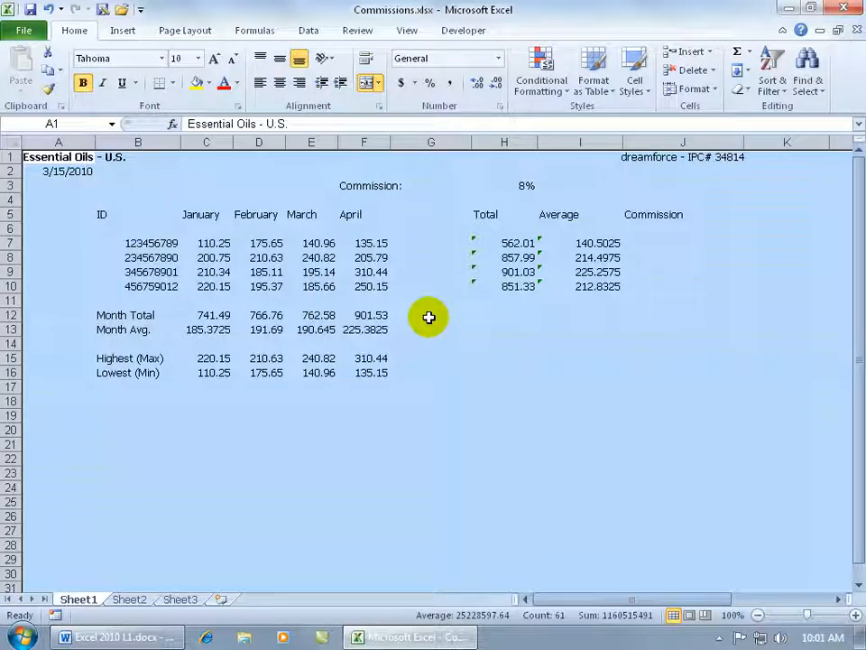
pyautogui.click(259, 244)
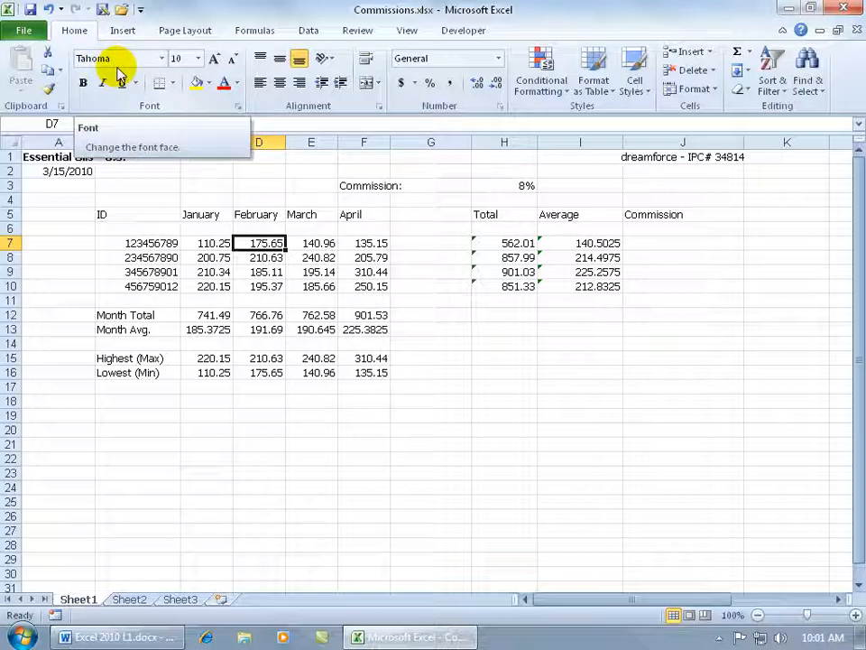
# Step: Undo the Tahoma and Verdana font changes
pyautogui.click(50, 10)
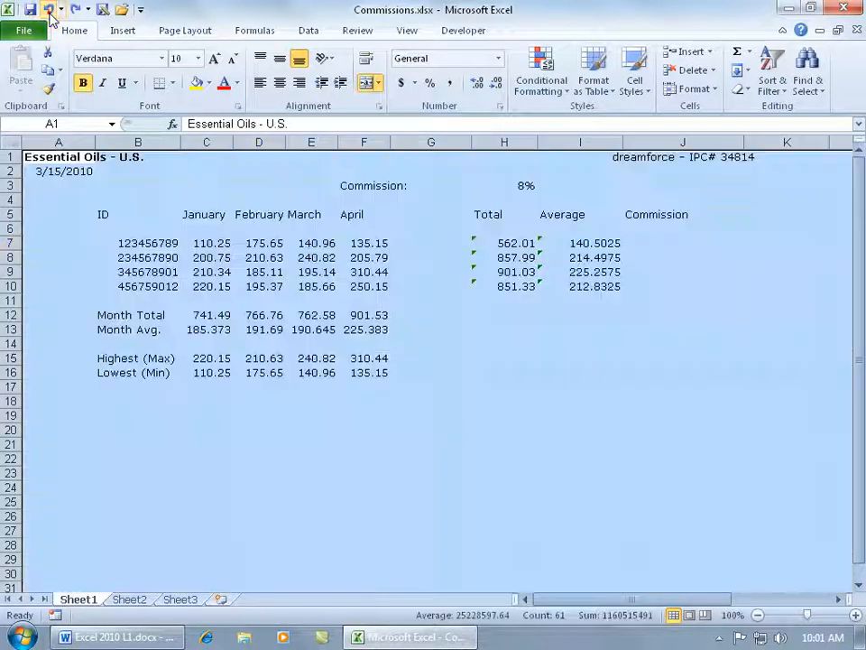
pyautogui.click(49, 10)
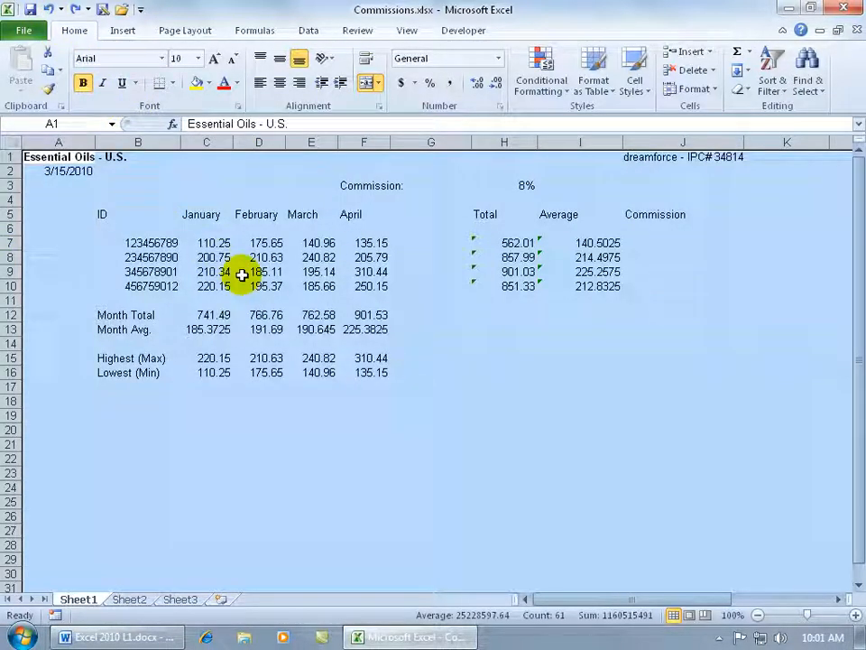
# Step: Bring up the quick formatting options for the January value in C7 and dismiss them without changes
pyautogui.click(223, 244)
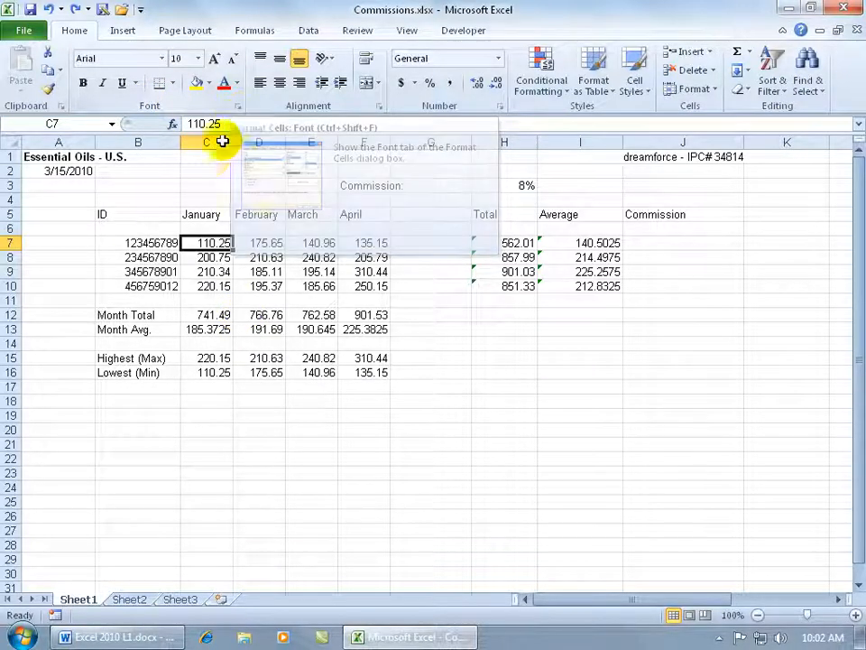
pyautogui.rightClick(205, 237)
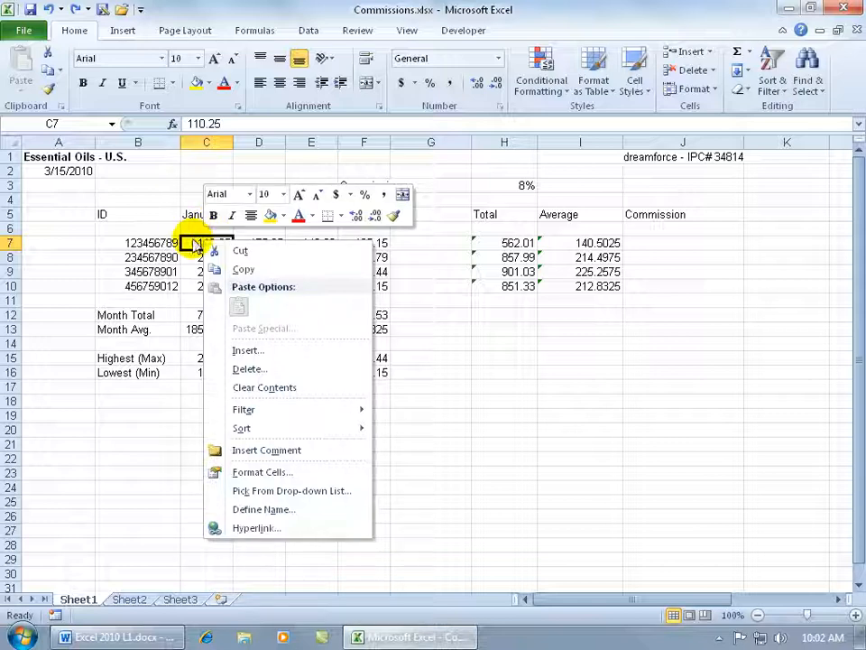
pyautogui.click(139, 215)
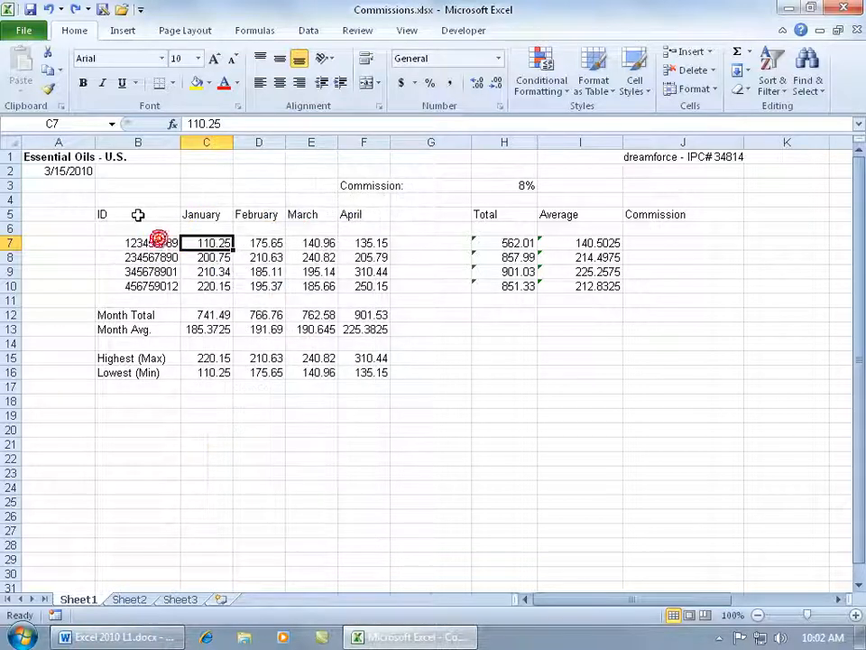
# Step: Select the heading cells B5:F5, view their font settings in Format Cells and close the dialog without changes
pyautogui.moveTo(139, 215); pyautogui.dragTo(346, 214)
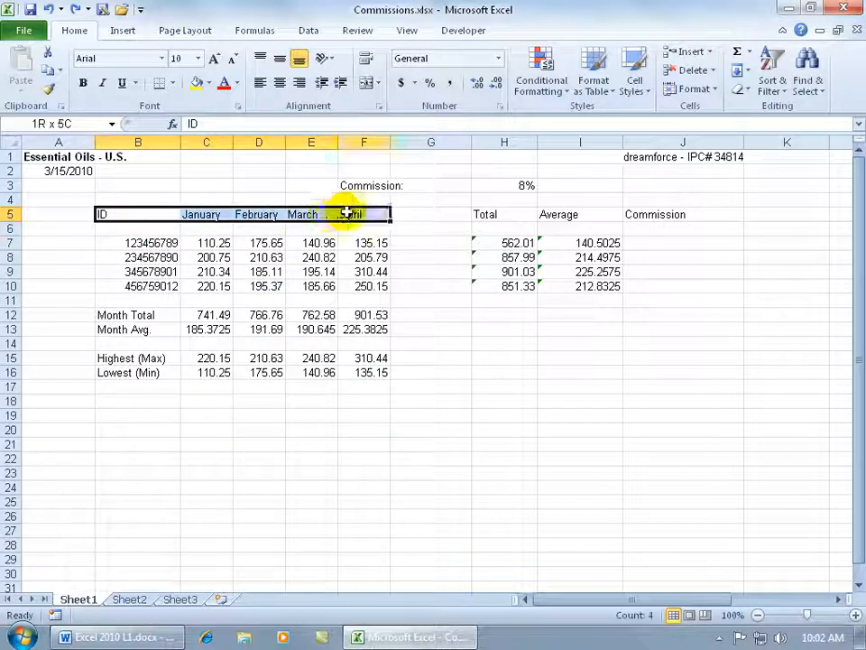
pyautogui.rightClick(292, 215)
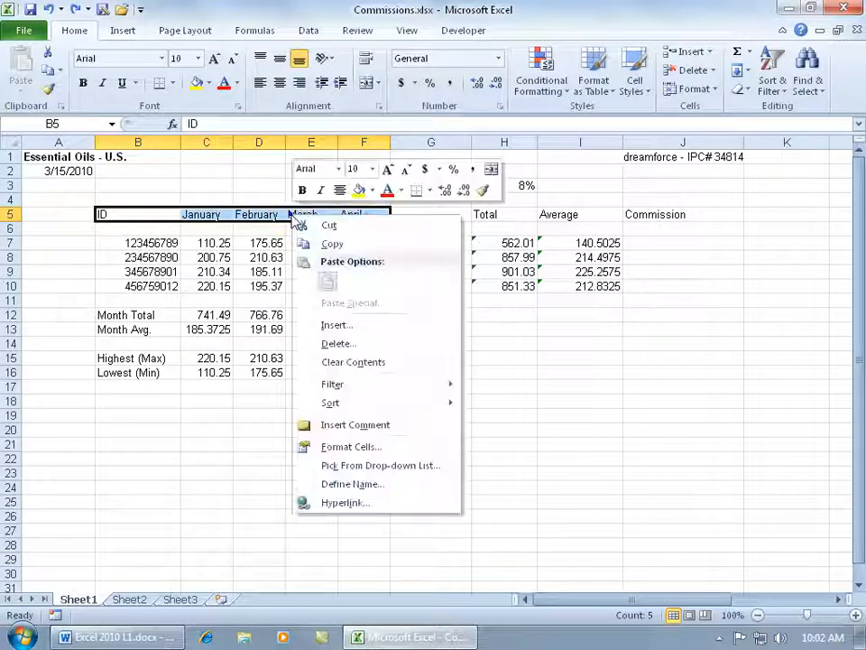
pyautogui.click(352, 447)
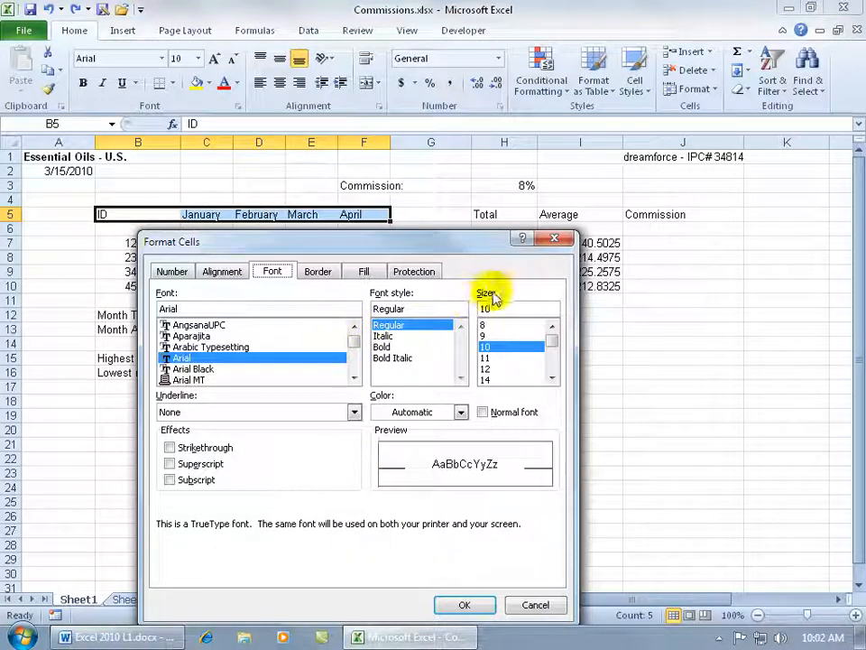
pyautogui.click(554, 239)
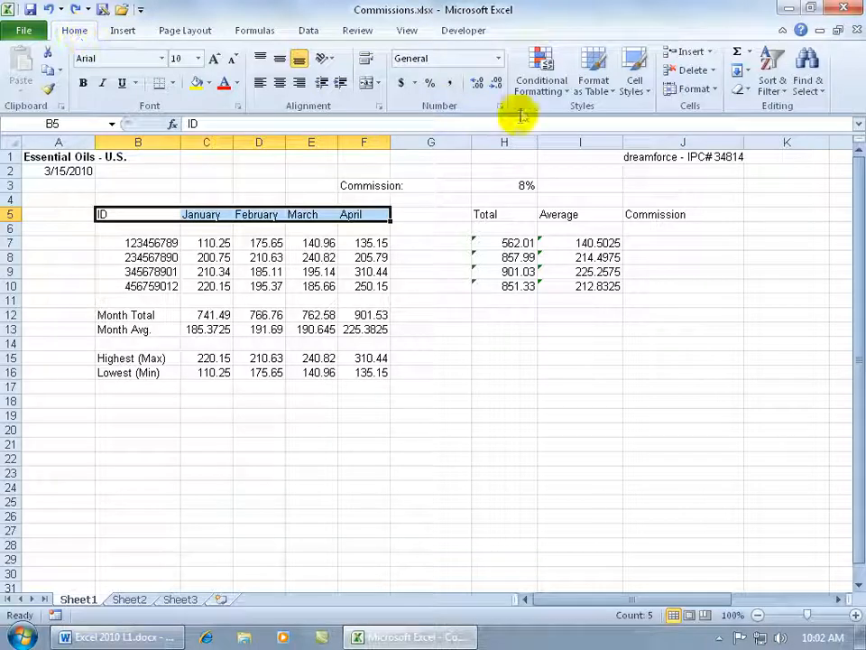
# Step: Rotate the headings in B5:F5 to 42 degrees through Format Cells and apply the Angle Counterclockwise orientation to them
pyautogui.click(715, 89)
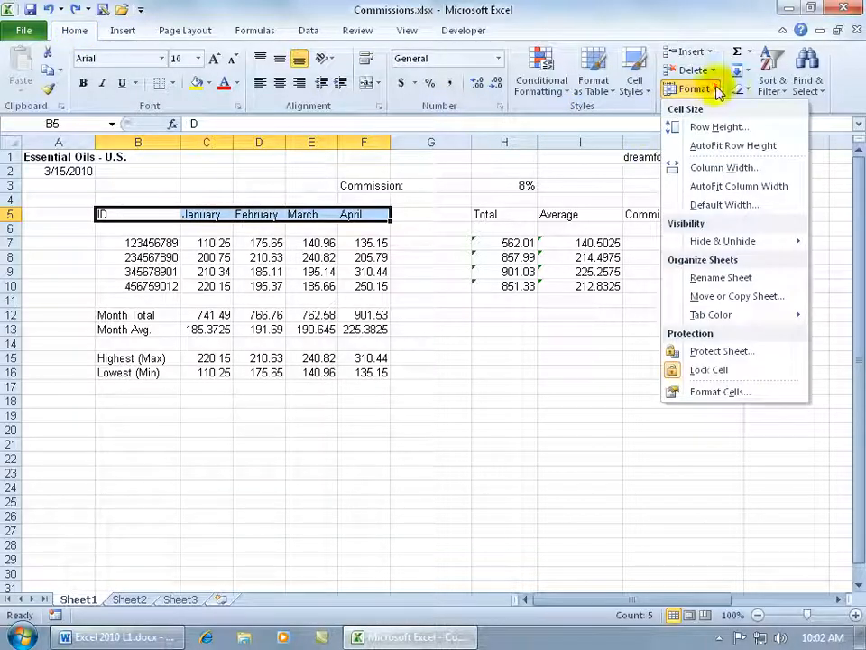
pyautogui.click(720, 392)
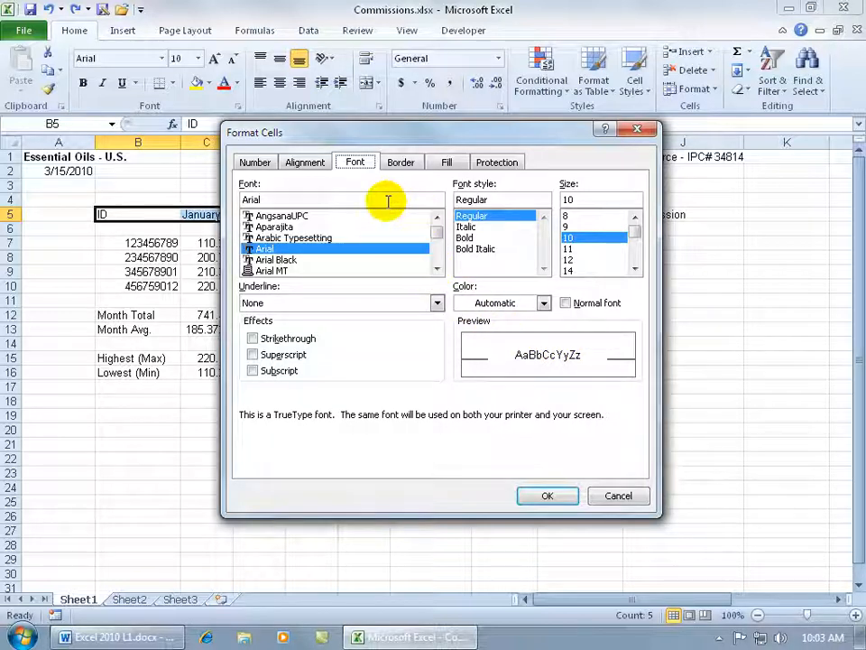
pyautogui.click(305, 165)
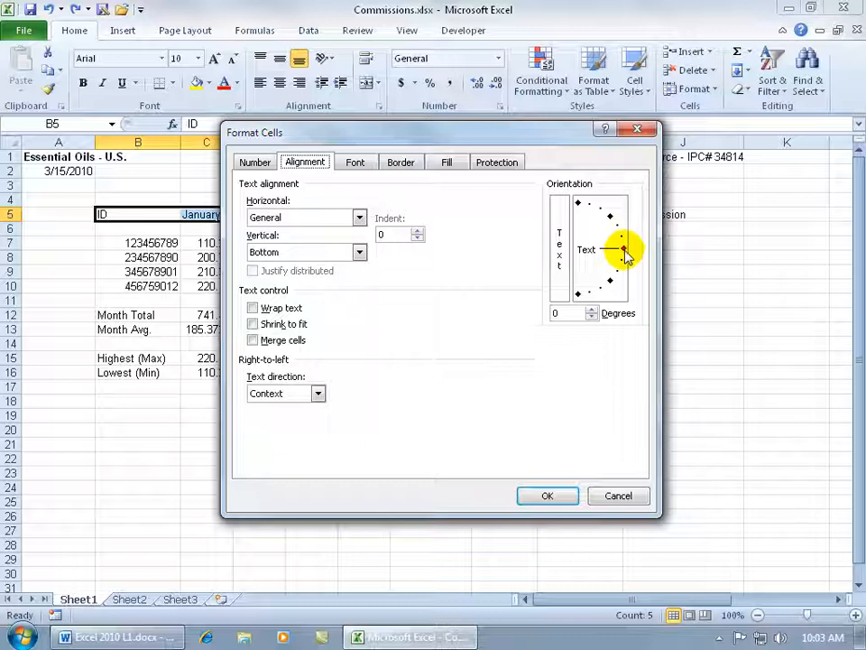
pyautogui.moveTo(625, 253); pyautogui.dragTo(614, 217)
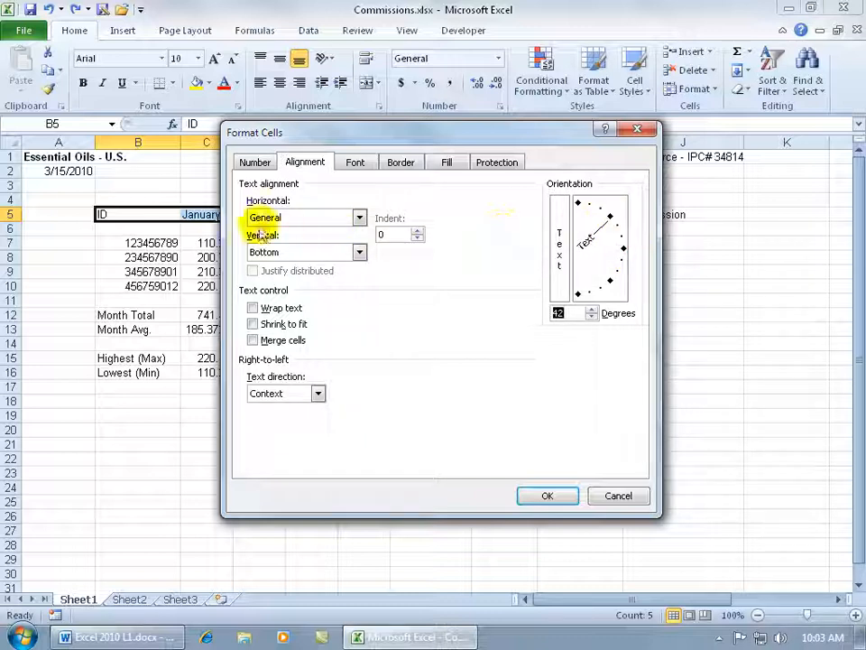
pyautogui.click(553, 499)
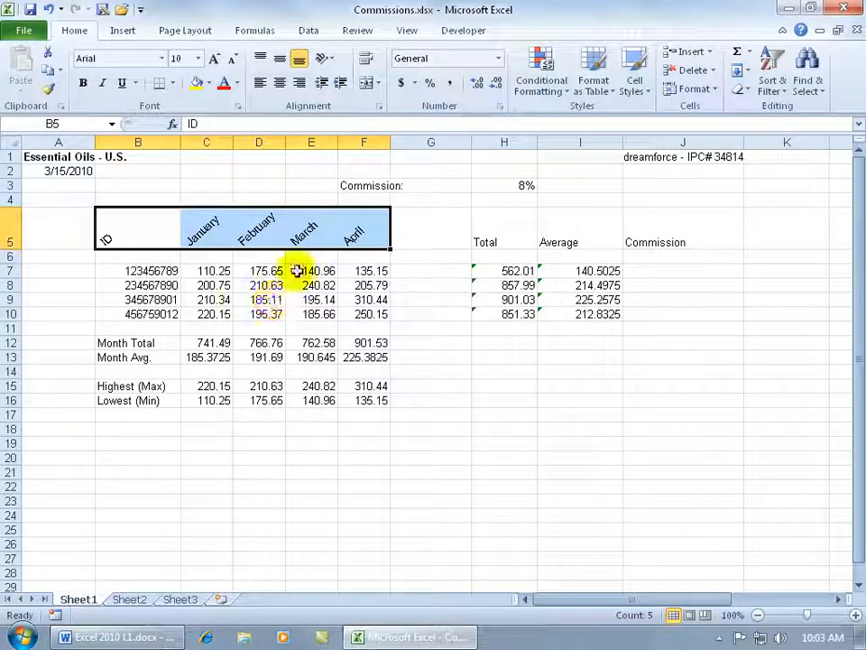
pyautogui.click(332, 64)
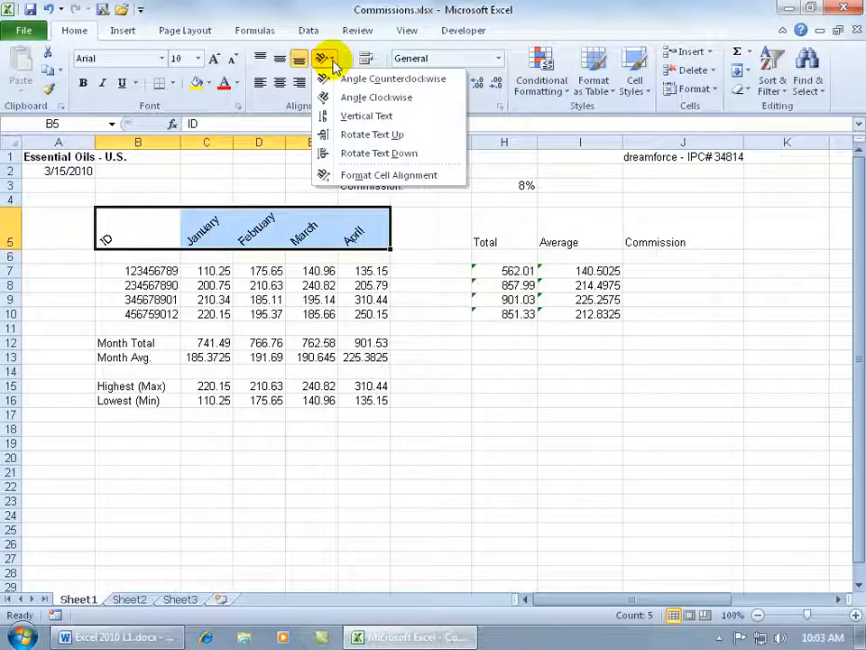
pyautogui.click(343, 80)
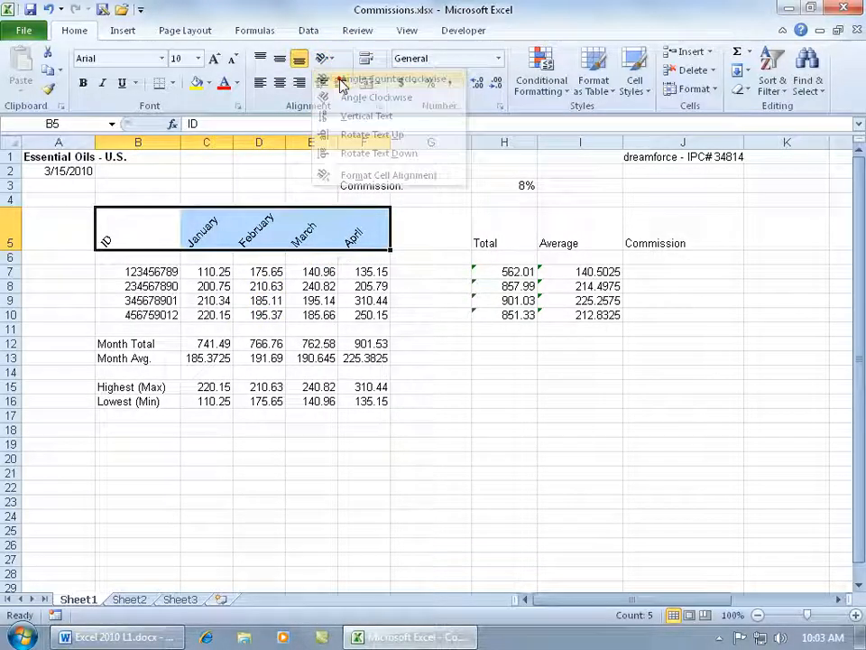
# Step: Set the text orientation of the headings in B5:F5 to 0 degrees and deselect them by selecting G14
pyautogui.rightClick(285, 229)
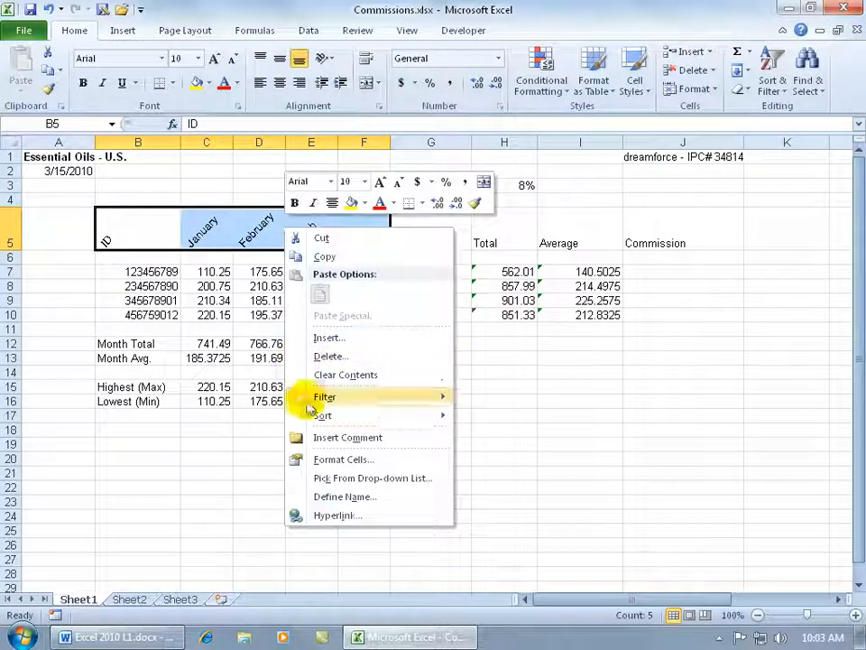
pyautogui.click(307, 458)
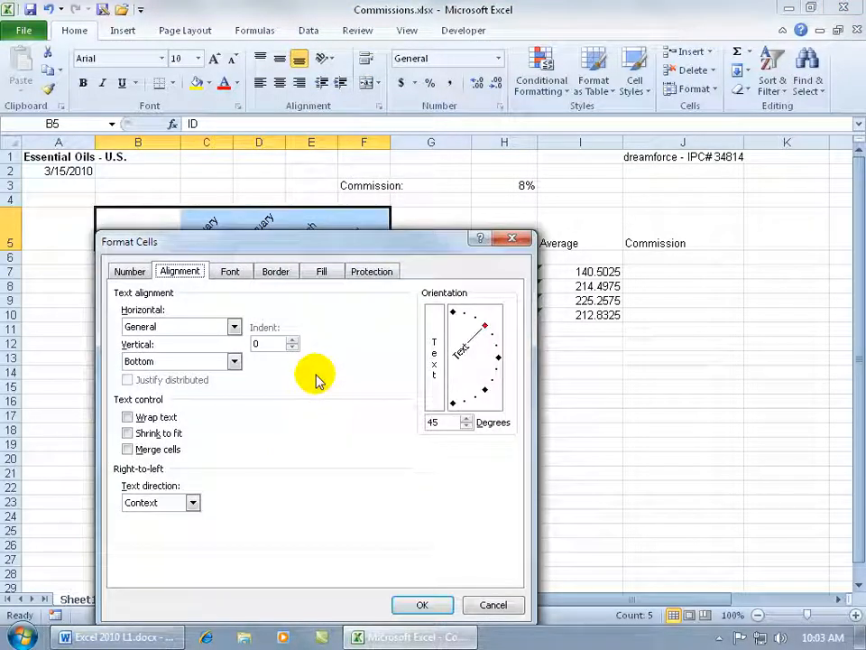
pyautogui.click(487, 325)
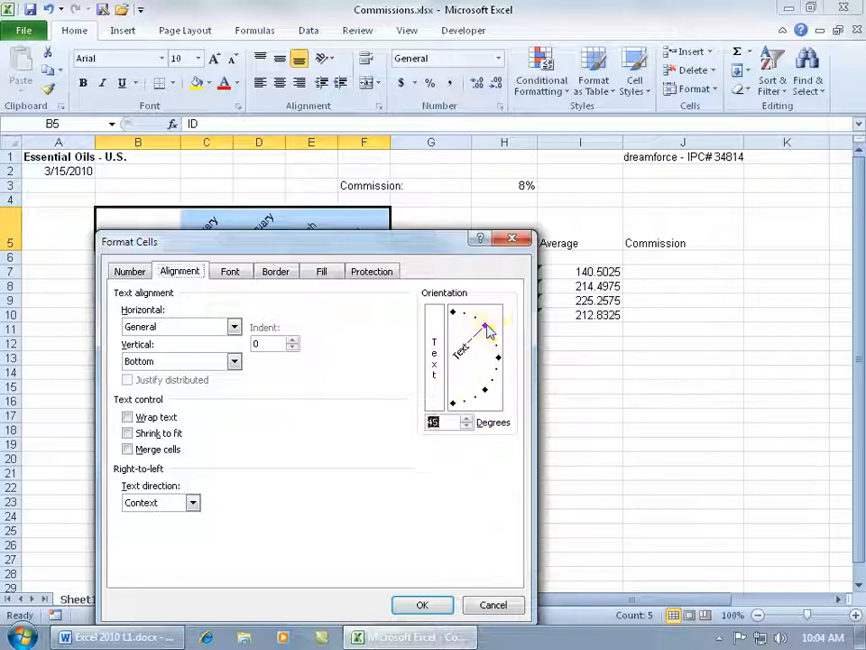
pyautogui.moveTo(487, 326); pyautogui.dragTo(498, 348)
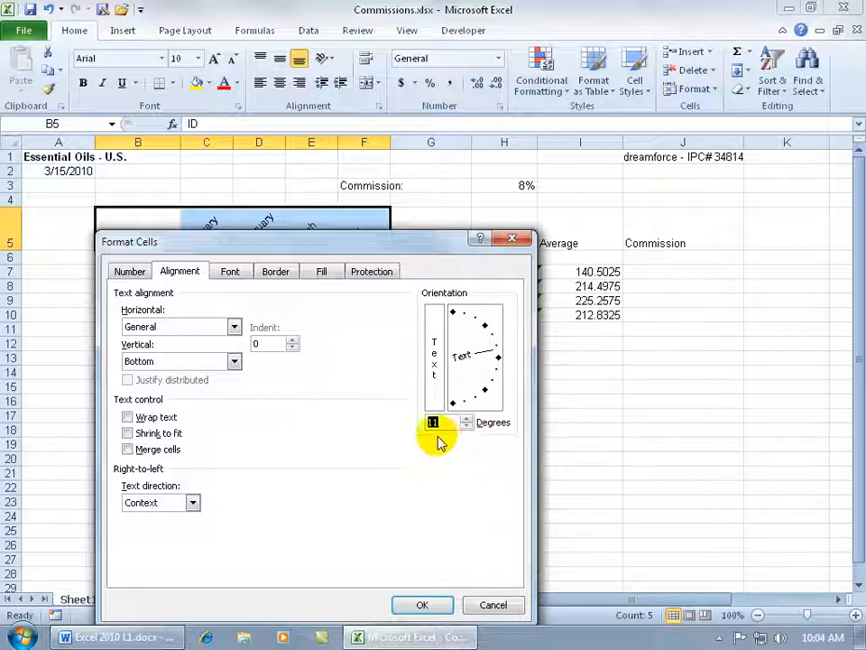
pyautogui.write('0')
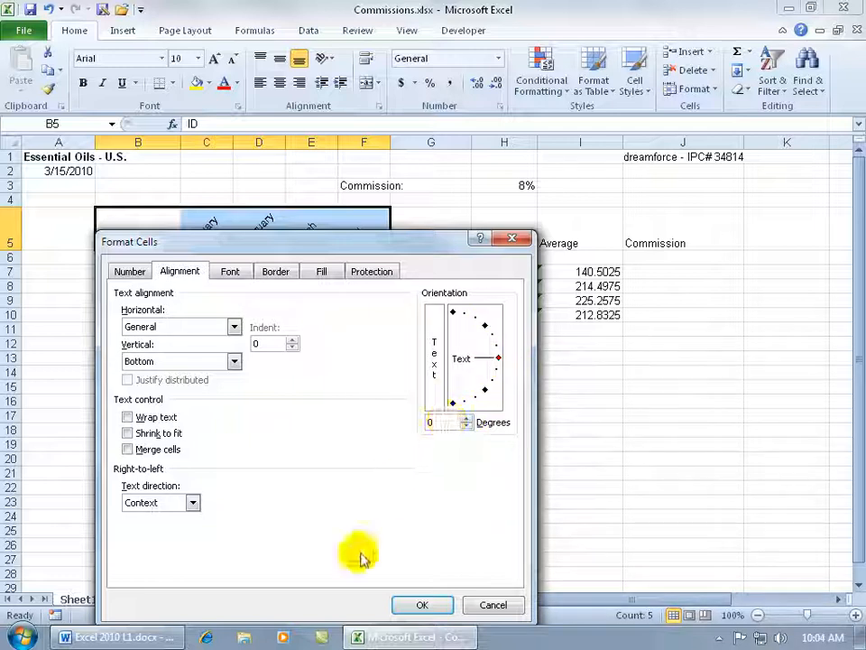
pyautogui.click(422, 605)
pyautogui.click(443, 346)
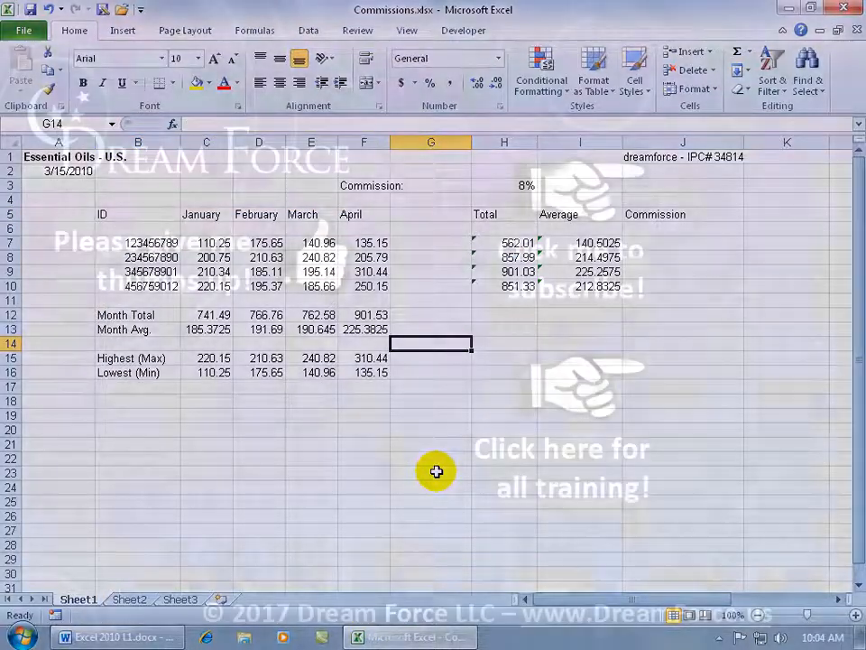